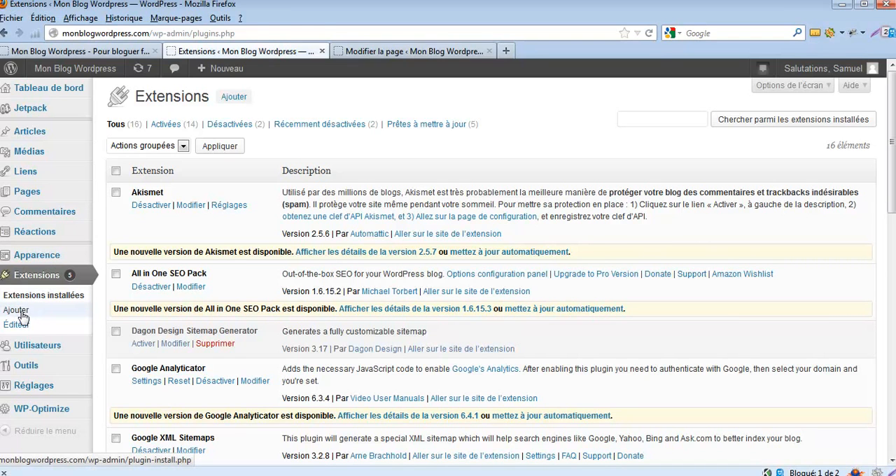
# Search the installable extensions for "page in widget".
pyautogui.click(234, 98)
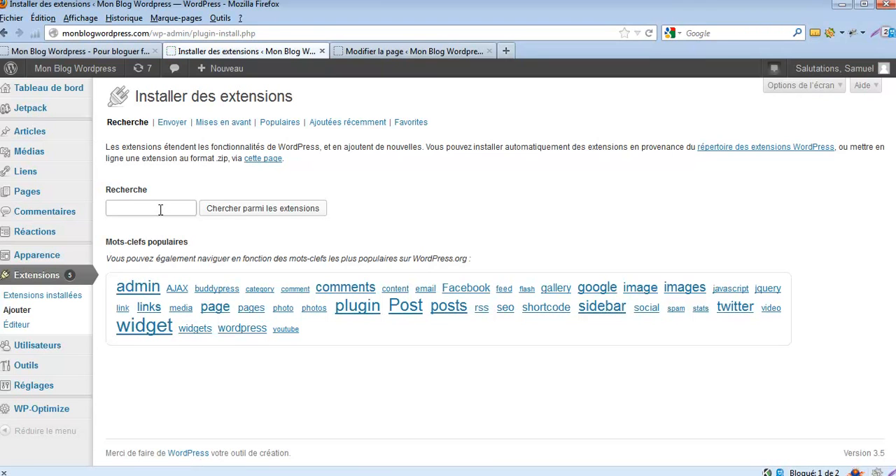
pyautogui.write('in widget')
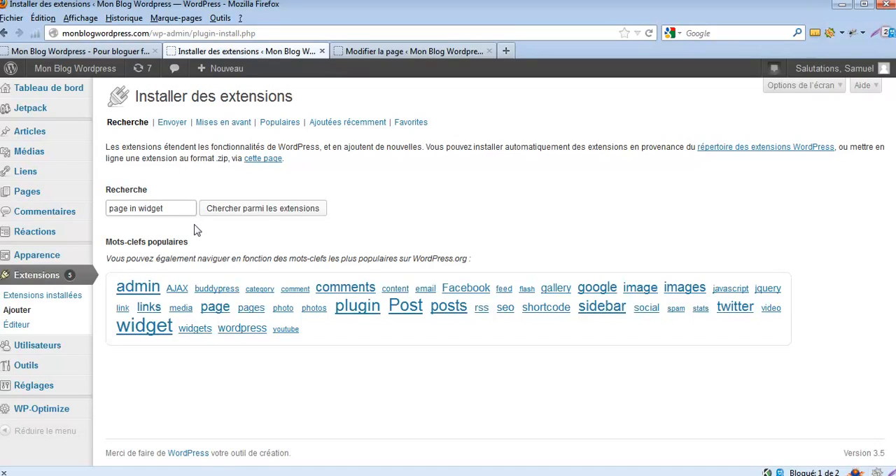
pyautogui.click(265, 210)
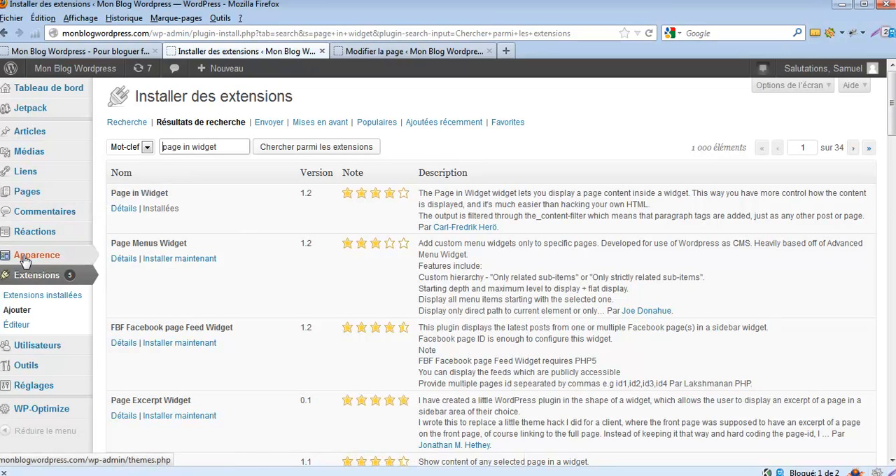
# Add a Page in widget widget below the last Liens widget in the Colonne principale area.
pyautogui.moveTo(40, 261)
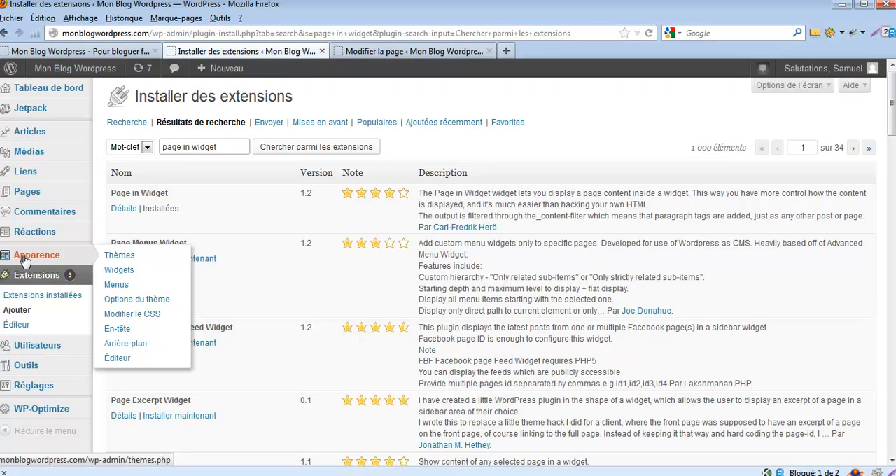
pyautogui.click(119, 270)
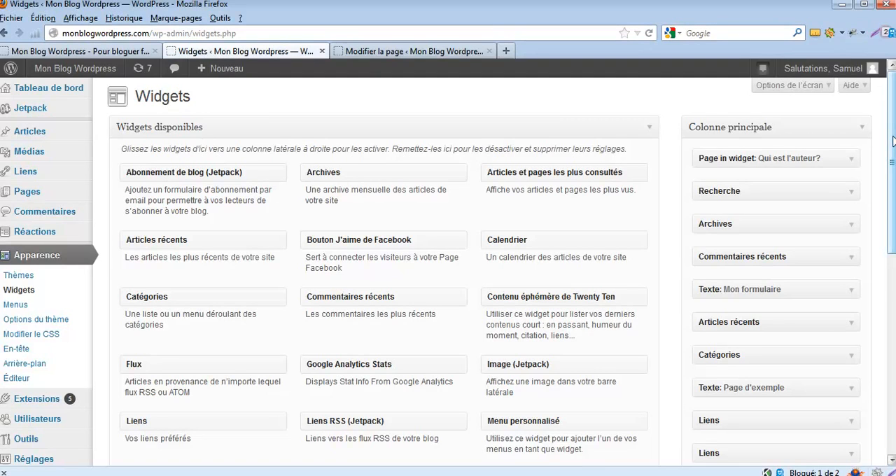
pyautogui.scroll(-3, 892, 142)
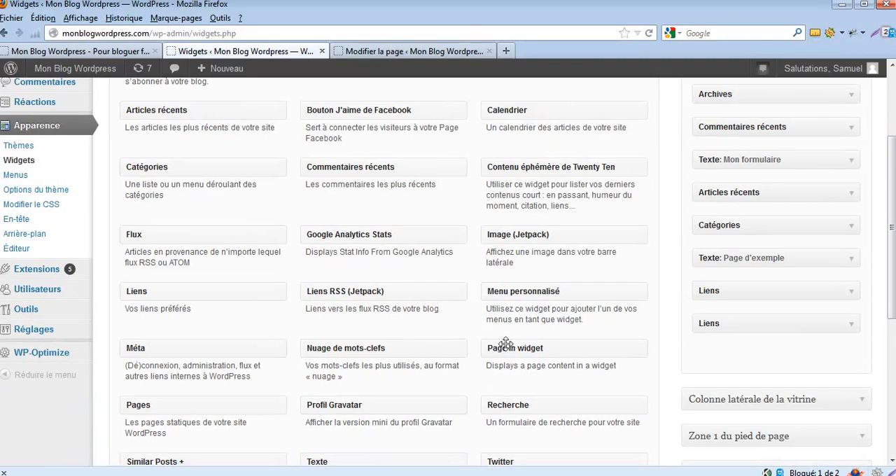
pyautogui.moveTo(563, 348); pyautogui.dragTo(760, 351)
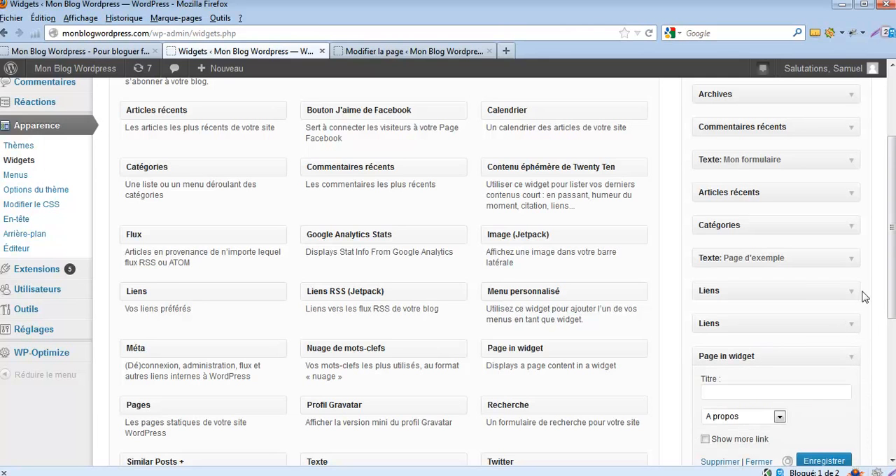
# Examine the new Page in widget's settings and the pages available for it, keeping A propos selected.
pyautogui.scroll(4, 893, 283)
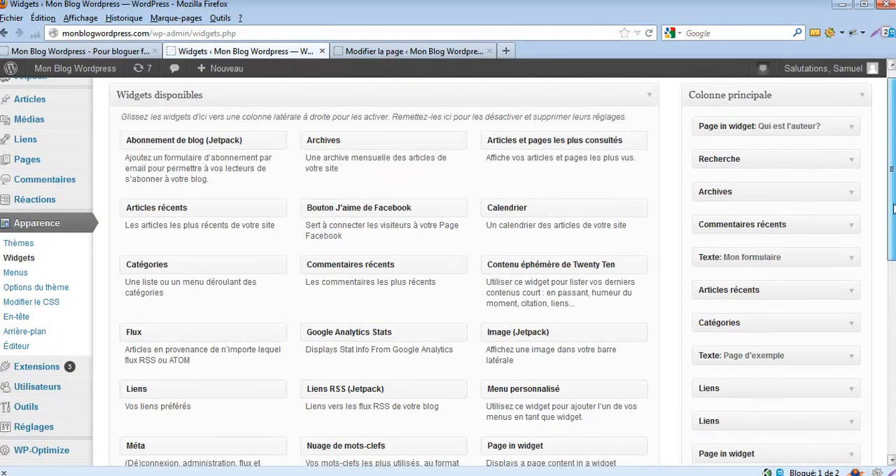
pyautogui.scroll(-5, 892, 280)
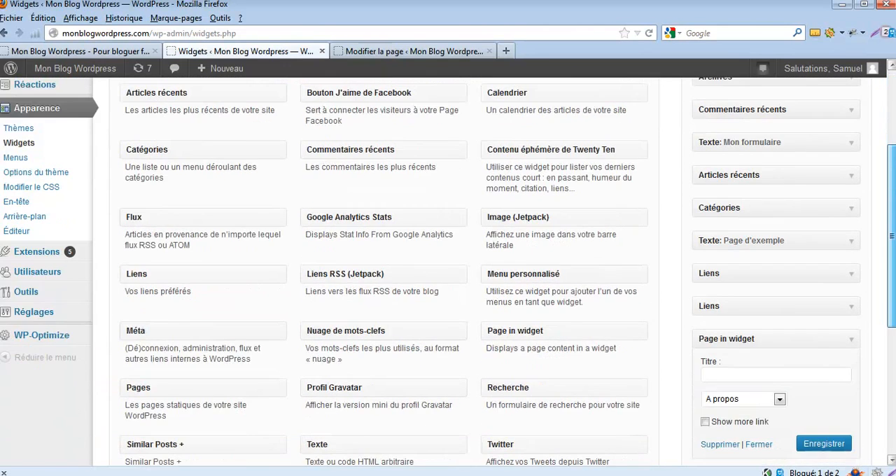
pyautogui.scroll(-3, 892, 280)
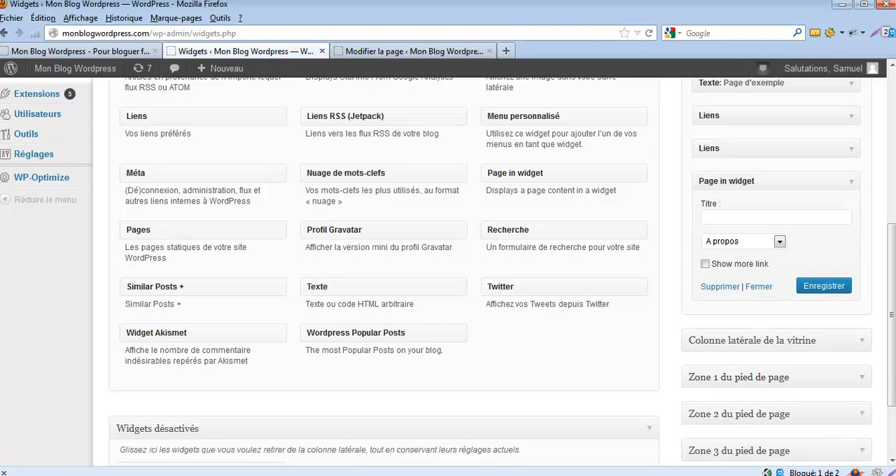
pyautogui.moveTo(894, 359); pyautogui.dragTo(894, 329)
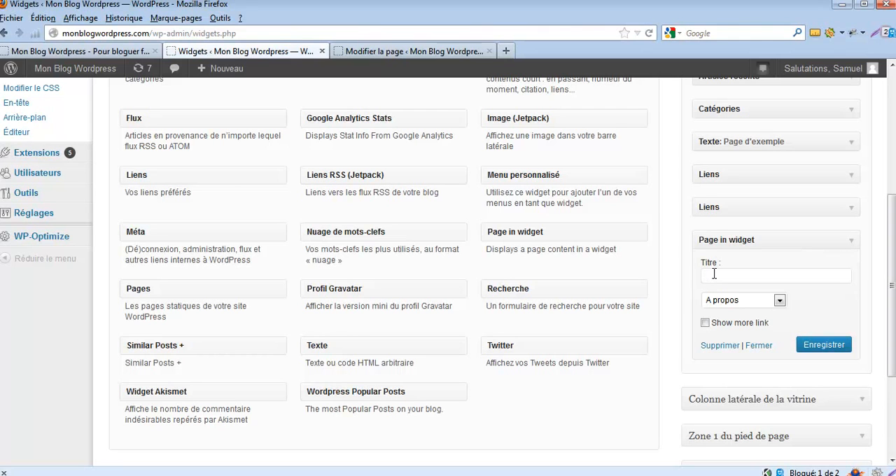
pyautogui.click(780, 301)
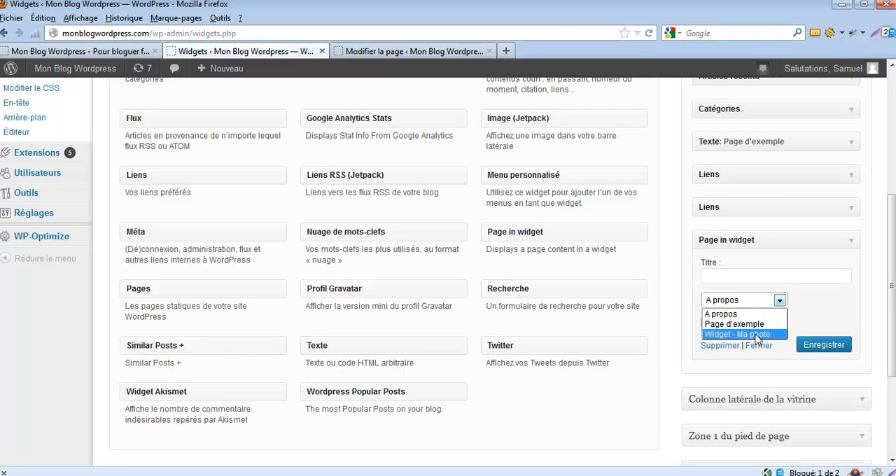
pyautogui.click(824, 311)
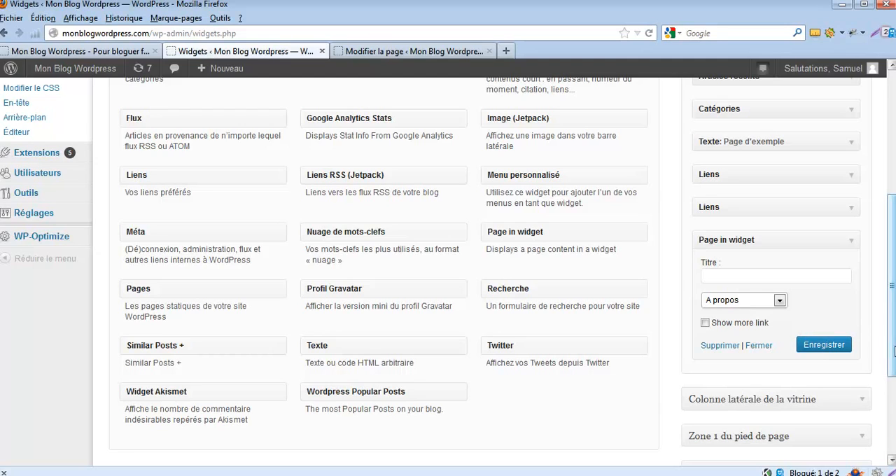
pyautogui.scroll(2, 890, 336)
pyautogui.scroll(5, 890, 336)
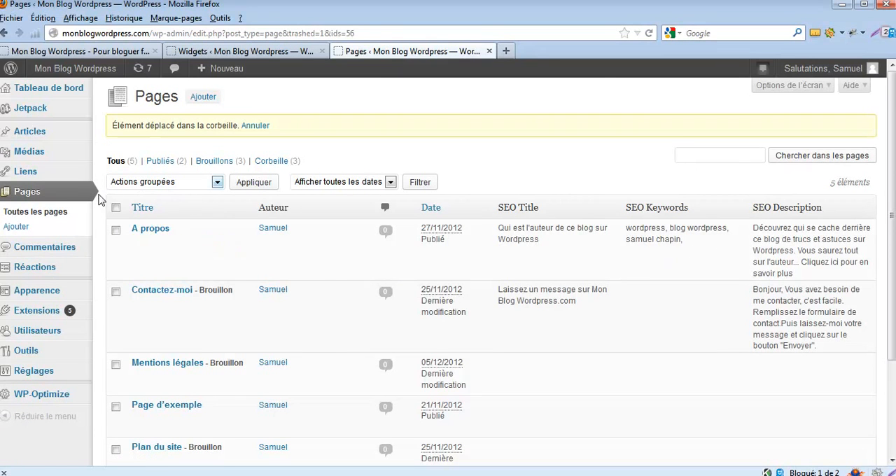
# Create a new page titled "Widget - Ma photo".
pyautogui.click(17, 228)
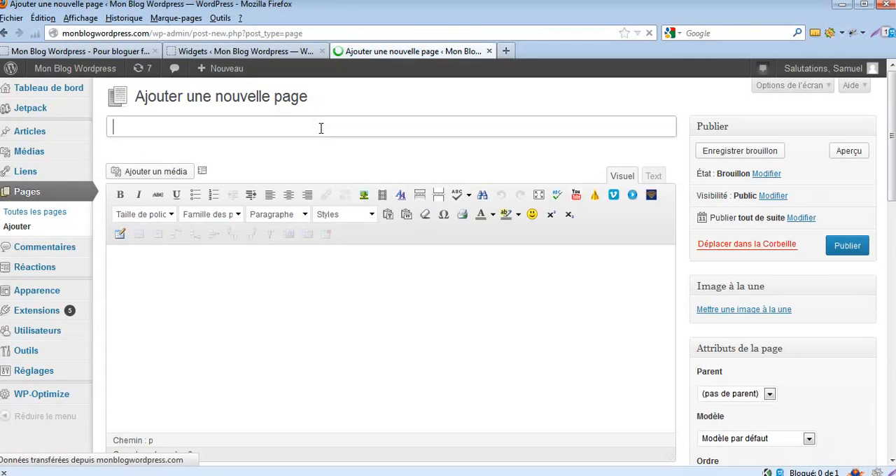
pyautogui.write('Widget')
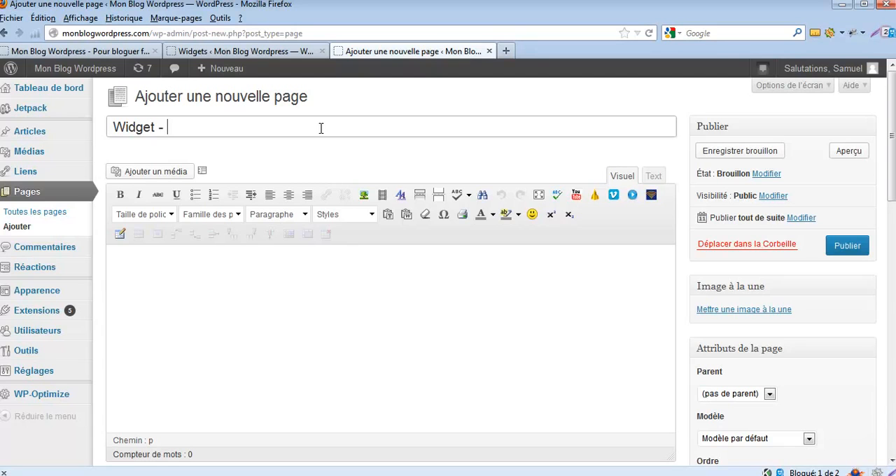
pyautogui.write(' - Ma photo')
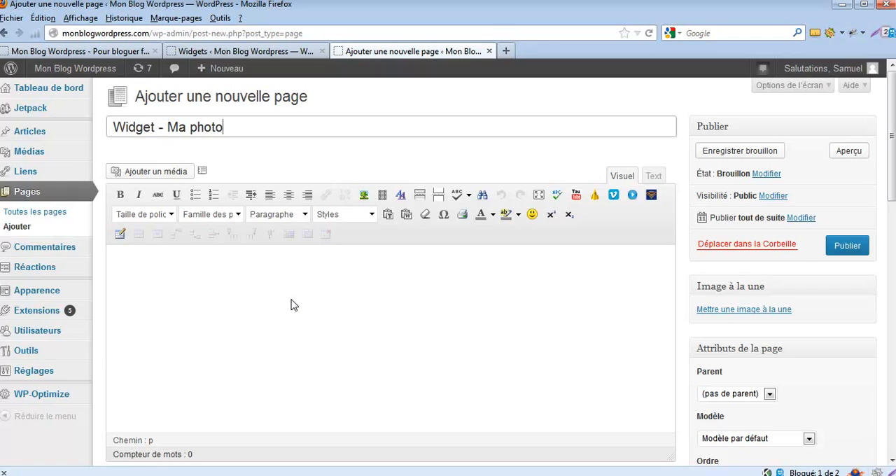
# Write "Bonjour,", a line introducing the blog's author by first name, and "Si vous voulez en savoir plus sur moi, cliquez ici.".
pyautogui.click(211, 295)
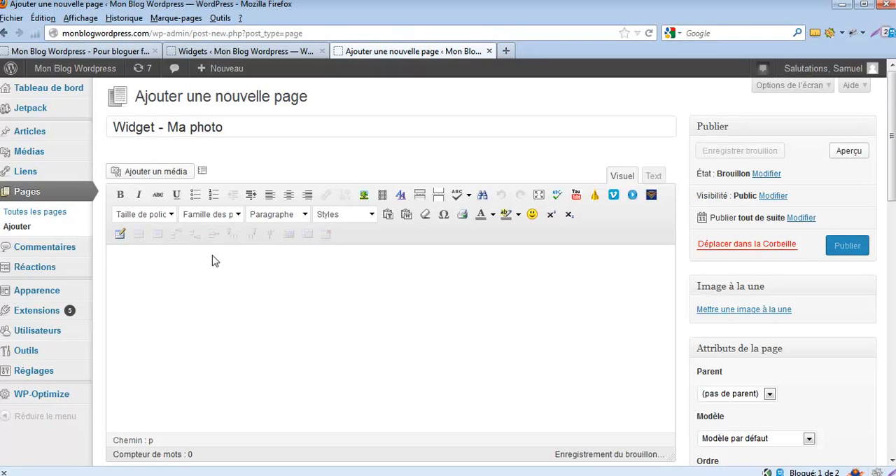
pyautogui.write('Bonjour, Je suis S')
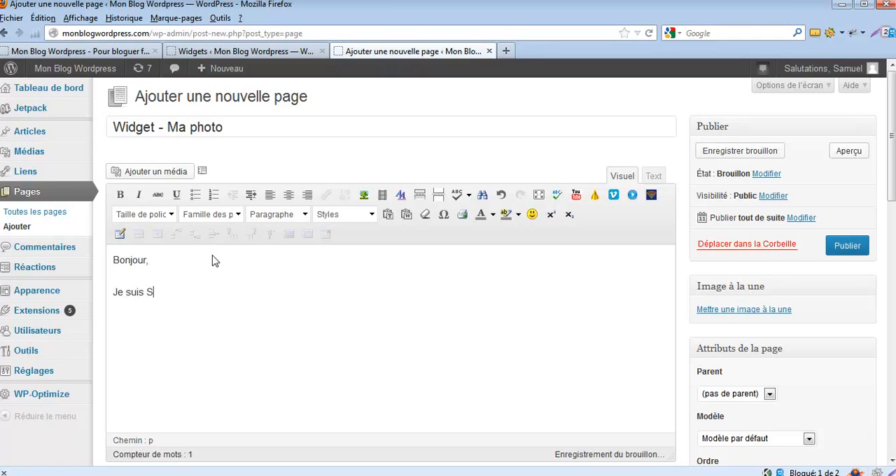
pyautogui.write("amuel, l'auteur de ")
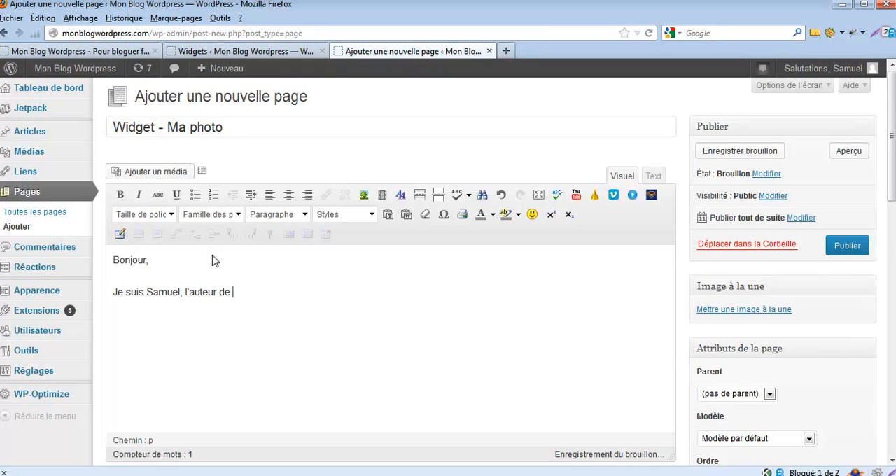
pyautogui.write('ce blog ')
pyautogui.write('Si vous voule')
pyautogui.write('z en savoir plus sur ')
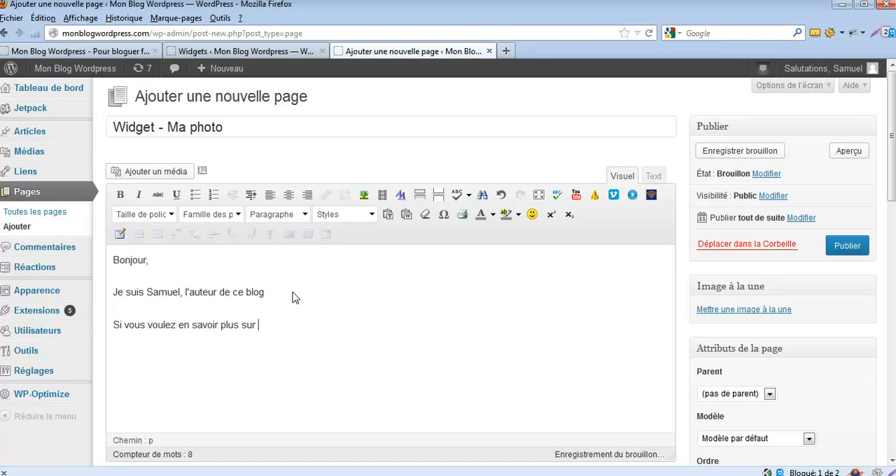
pyautogui.write('moi, cliquez ici')
# Add "Voici quelques articles que je vous recommande:" followed by a bulleted list with the items xxxx and yyyyy.
pyautogui.write('Voici q')
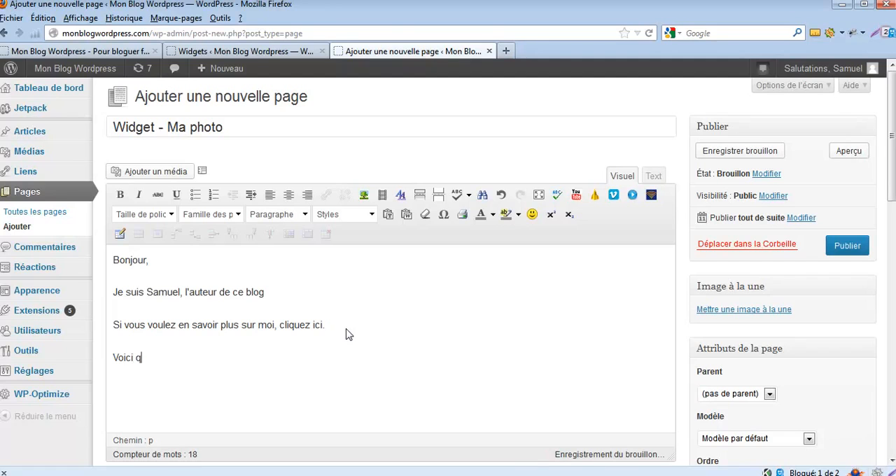
pyautogui.write('uelques articles que je vous recommand')
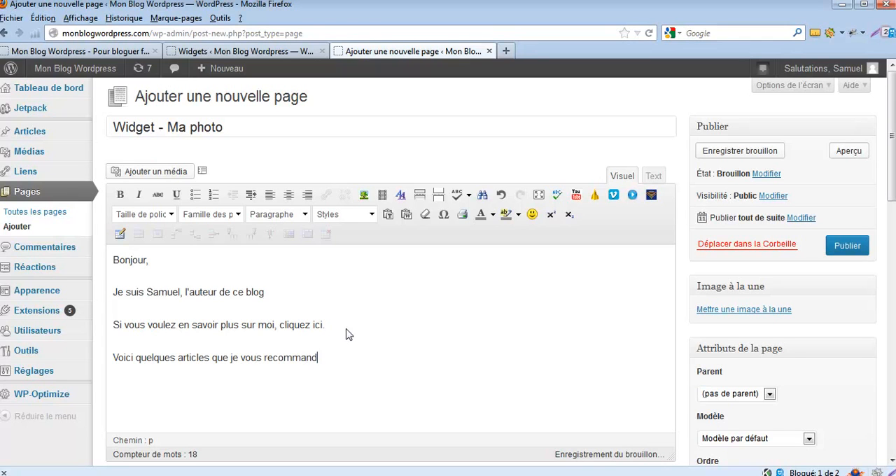
pyautogui.write('ree:')
pyautogui.press('Return')
pyautogui.click(195, 196)
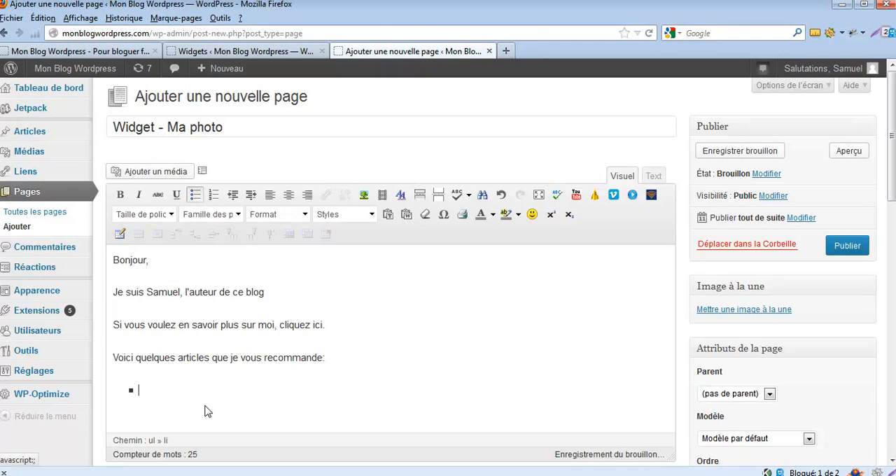
pyautogui.write('xxx ')
pyautogui.write('yyyyy')
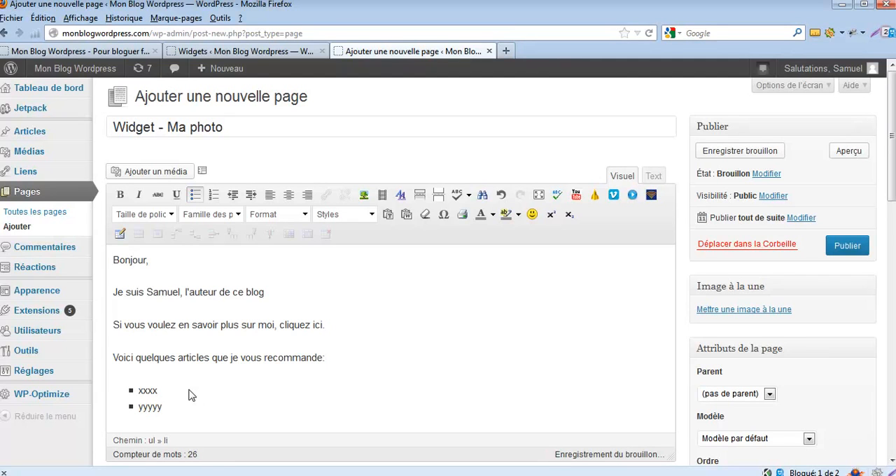
# End the author introduction with a colon, add an empty line below it and choose the portrait photo from the media library for that spot.
pyautogui.click(274, 300)
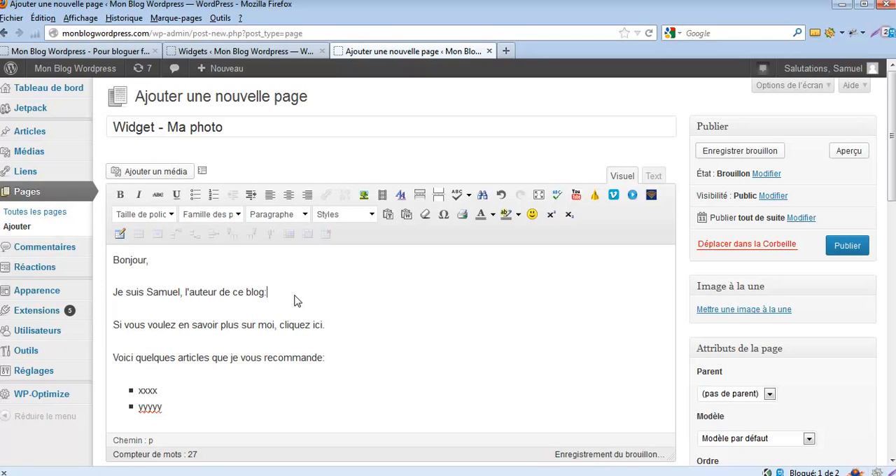
pyautogui.press('Return')
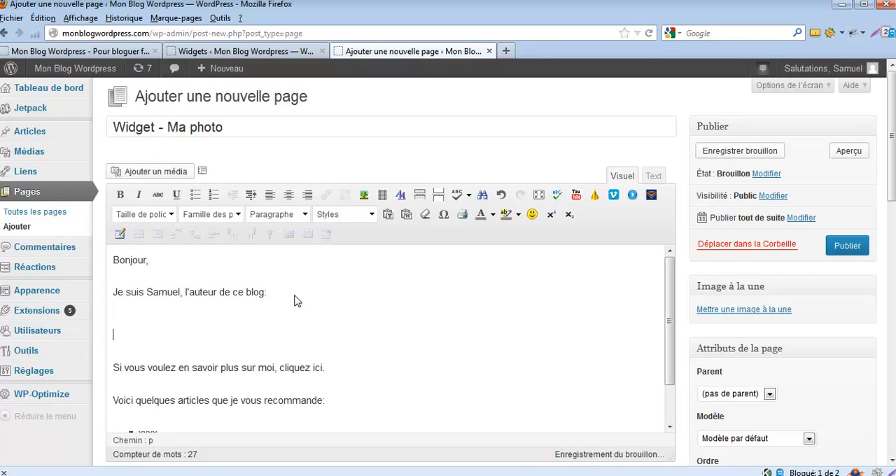
pyautogui.click(168, 175)
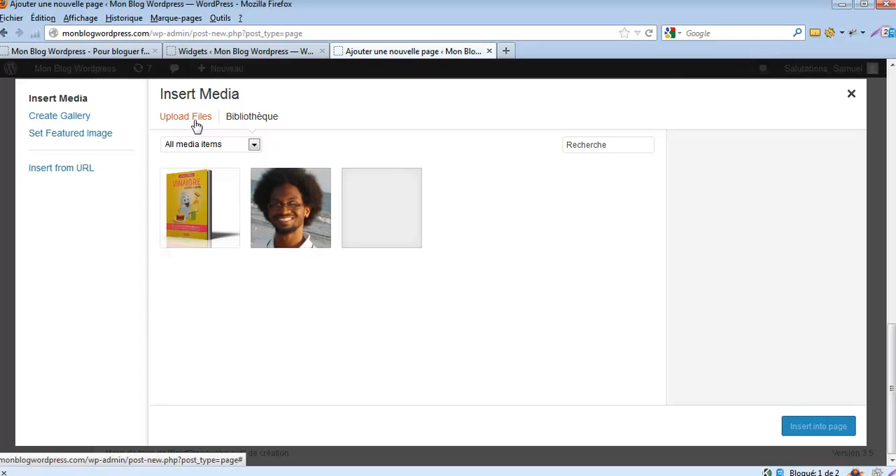
pyautogui.click(295, 231)
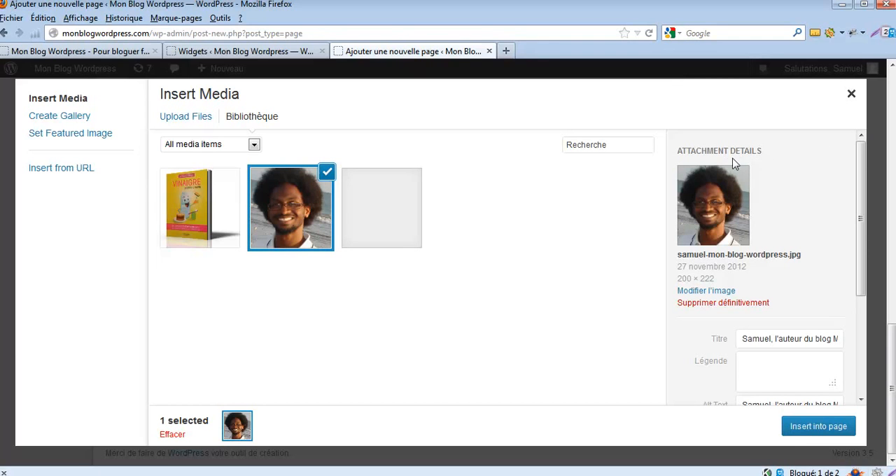
# Insert the portrait photo into the page with alignment Aucun, link Aucun and the original size of 200 × 222.
pyautogui.moveTo(863, 176); pyautogui.dragTo(861, 264)
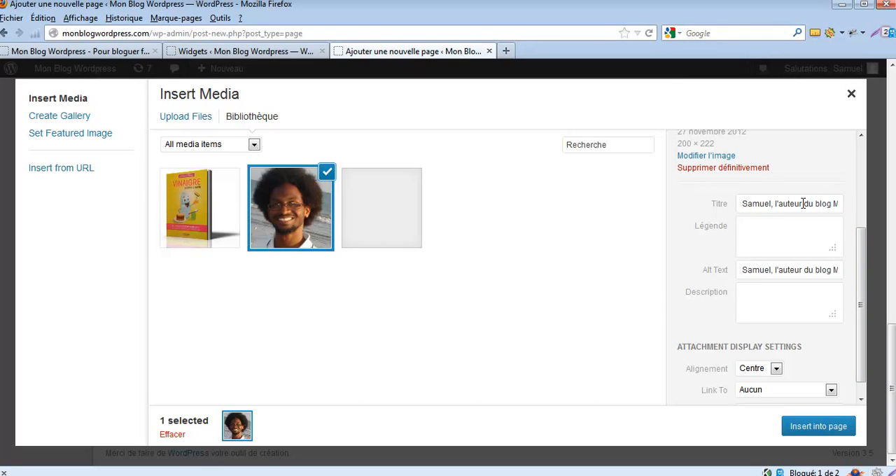
pyautogui.scroll(-1, 865, 310)
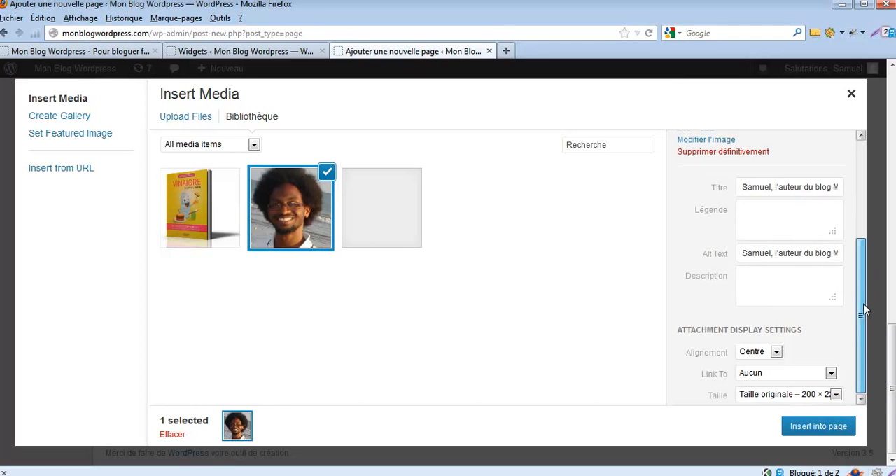
pyautogui.click(776, 351)
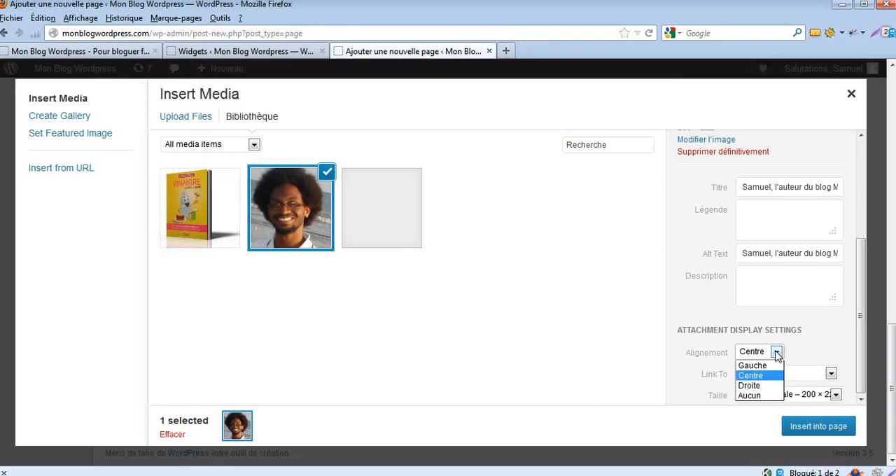
pyautogui.click(756, 396)
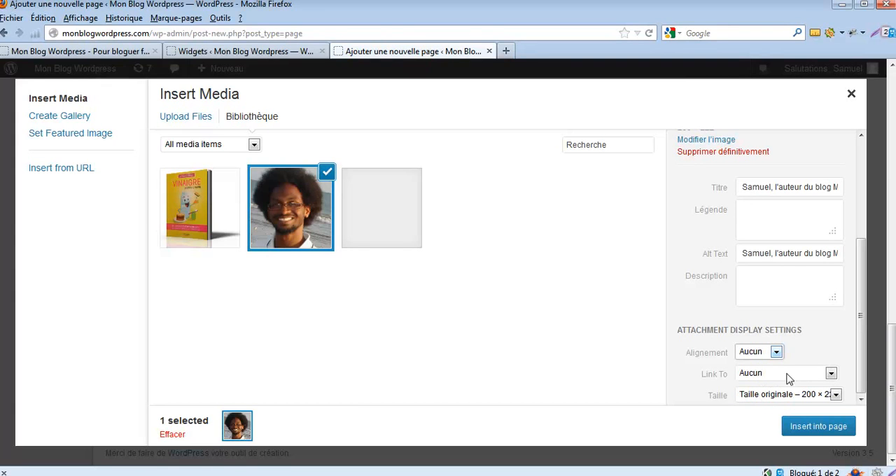
pyautogui.click(831, 374)
pyautogui.click(831, 375)
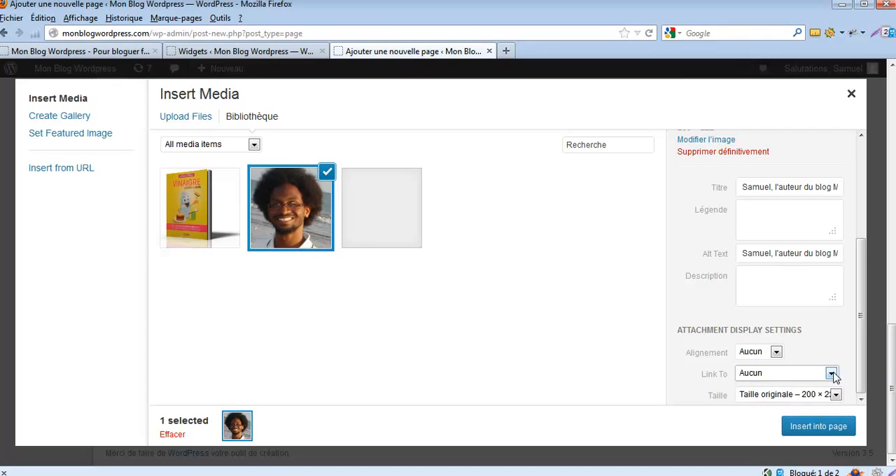
pyautogui.click(835, 395)
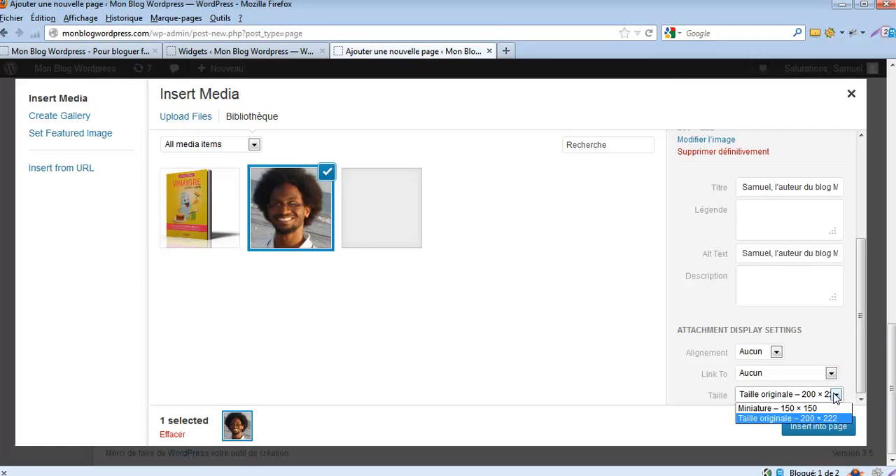
pyautogui.click(805, 418)
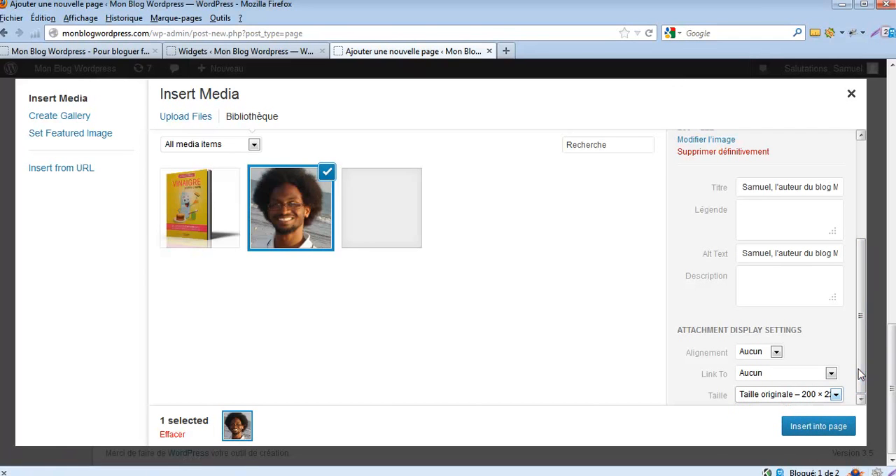
pyautogui.click(828, 433)
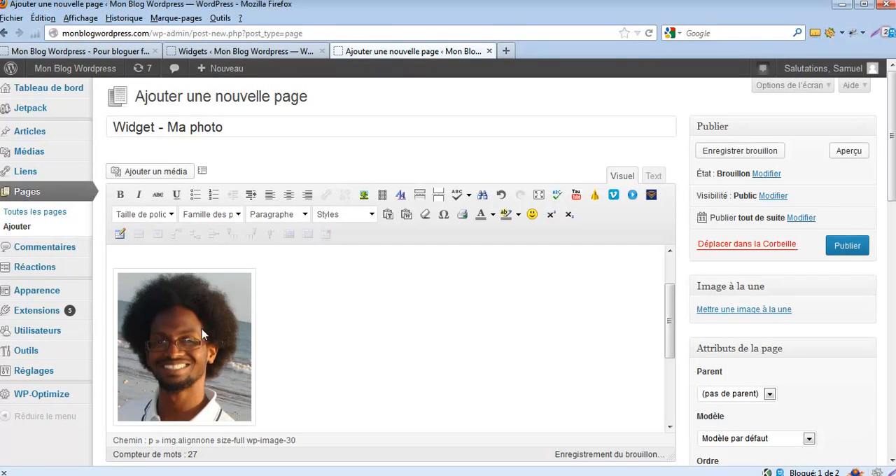
# Link the portrait photo to the "A propos" page, set to open in a new window or tab.
pyautogui.moveTo(670, 320); pyautogui.dragTo(670, 297)
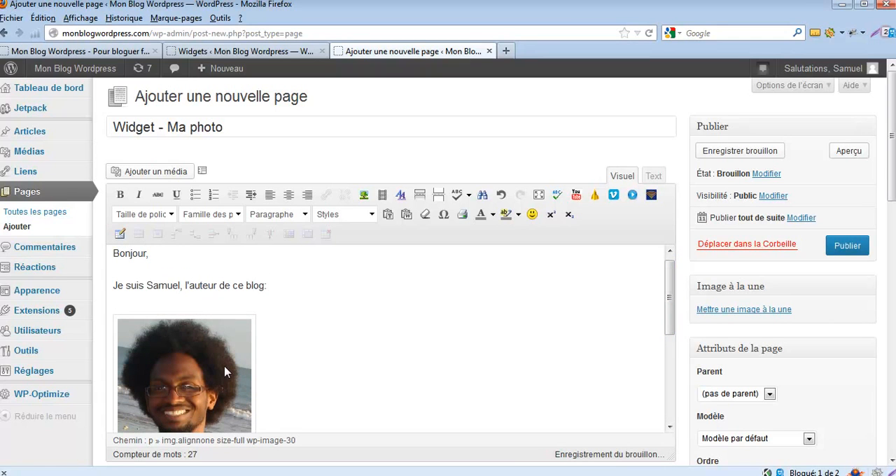
pyautogui.click(225, 371)
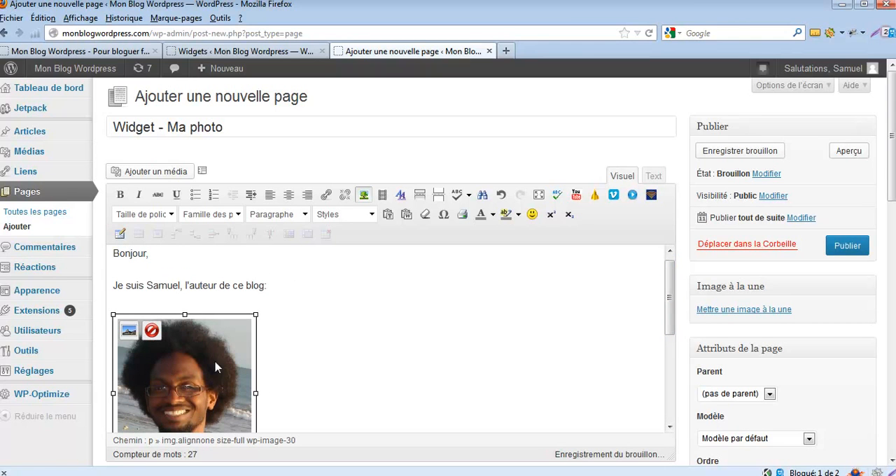
pyautogui.click(327, 195)
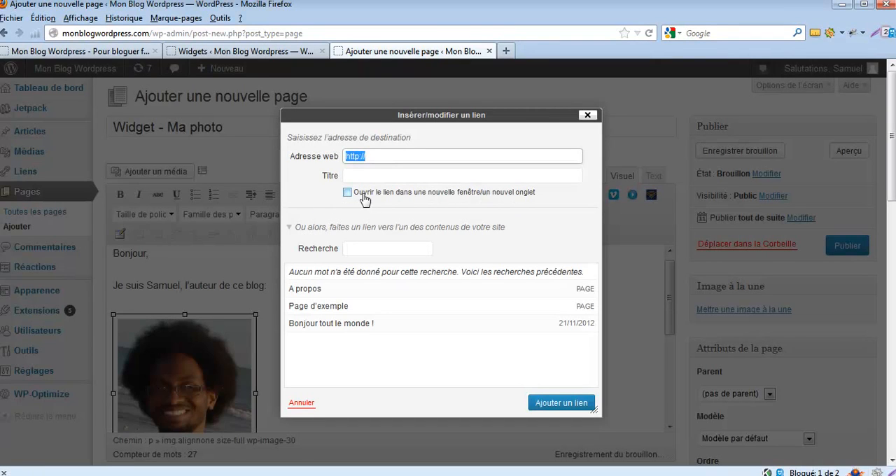
pyautogui.click(348, 194)
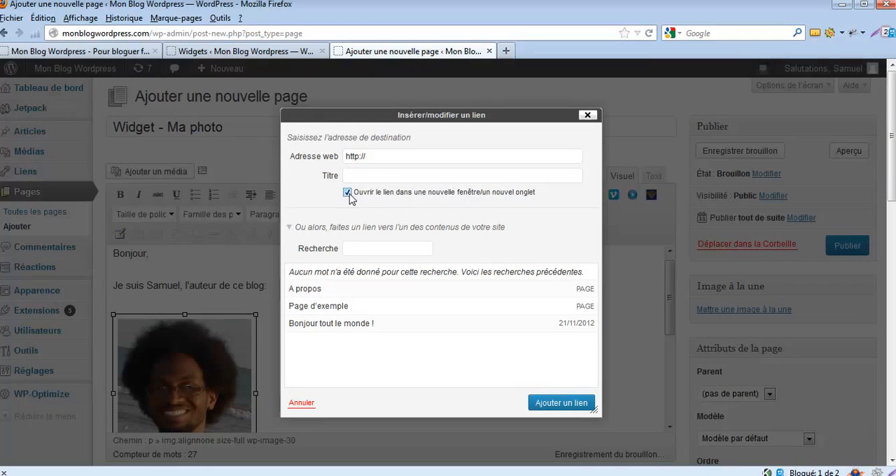
pyautogui.click(308, 291)
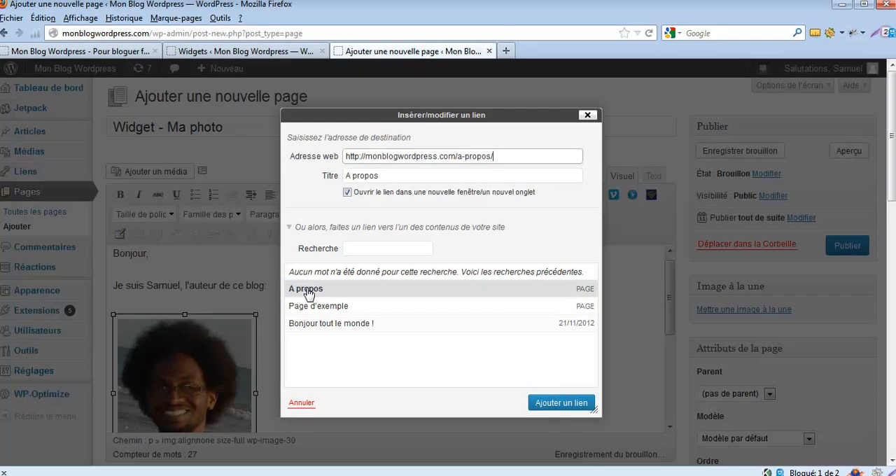
pyautogui.click(549, 408)
# Link the sentence "Si vous voulez en savoir plus sur moi, cliquez ici" to the "A propos" page.
pyautogui.moveTo(668, 335); pyautogui.dragTo(670, 399)
pyautogui.moveTo(114, 326); pyautogui.dragTo(326, 327)
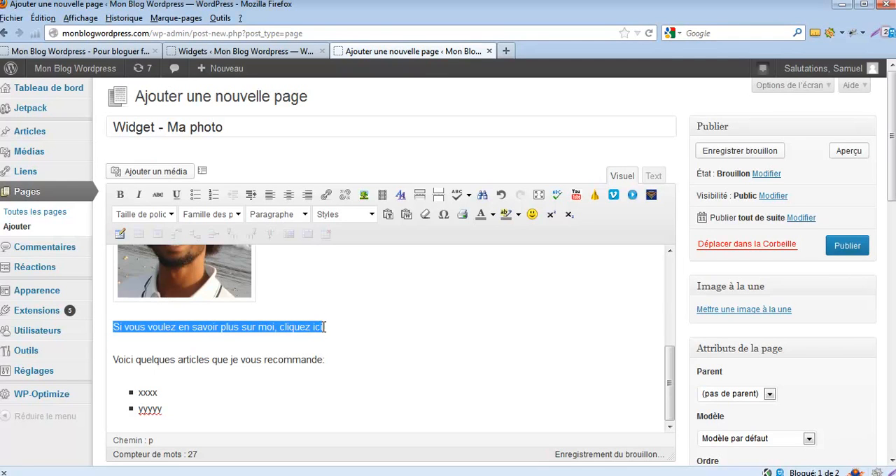
pyautogui.click(326, 195)
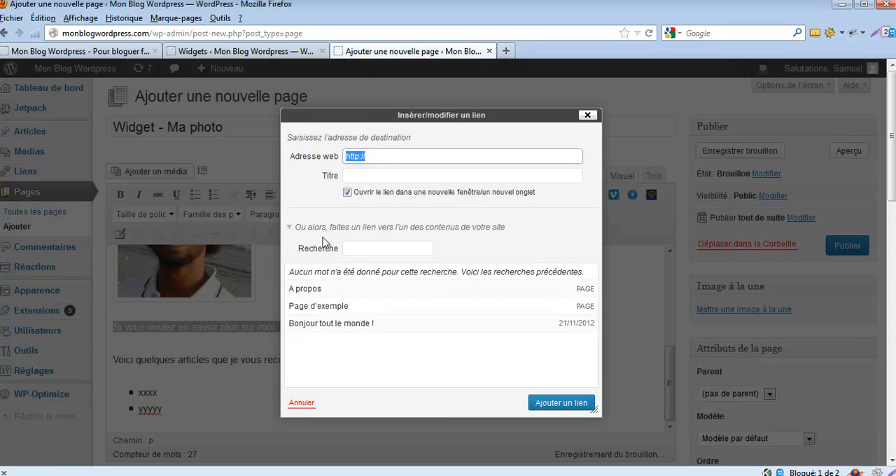
pyautogui.click(310, 287)
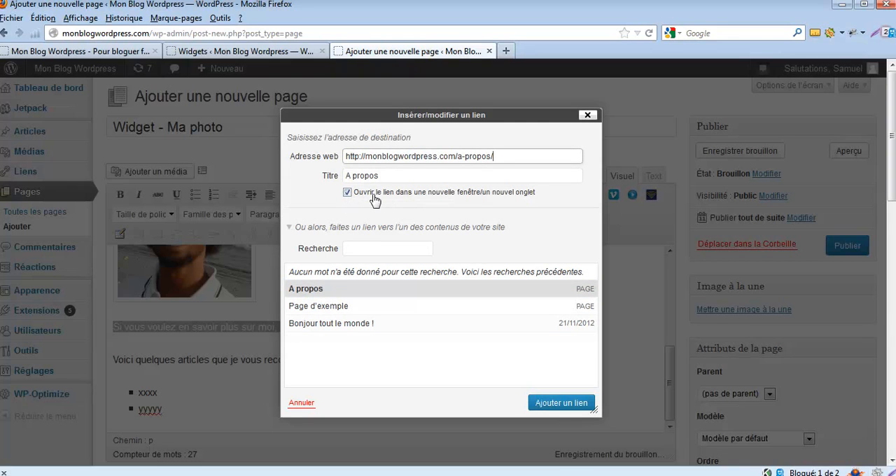
pyautogui.click(559, 403)
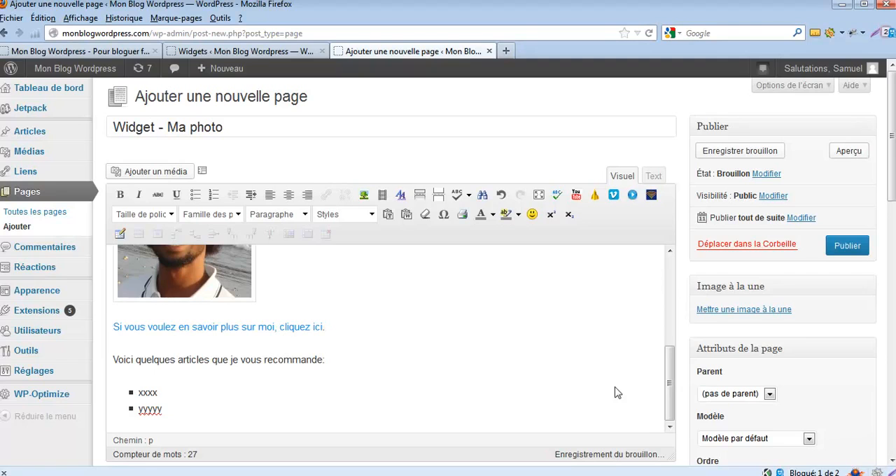
# Set the page's All in One SEO Pack title to "L'auteur de MonblogWordpress".
pyautogui.moveTo(890, 196); pyautogui.dragTo(892, 427)
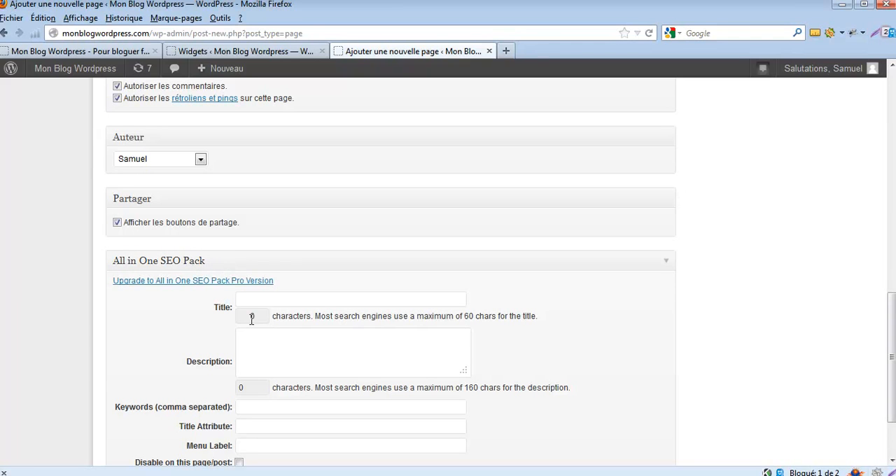
pyautogui.click(265, 298)
pyautogui.write("L'auteur de ")
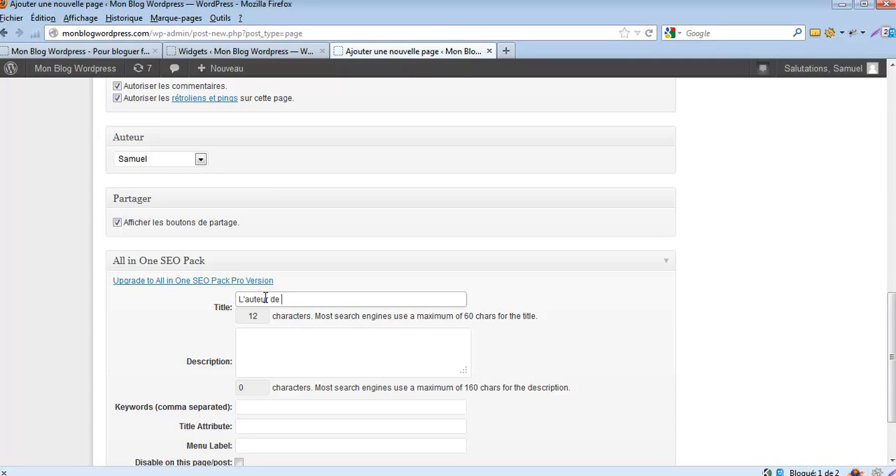
pyautogui.write('MonblogWordpress')
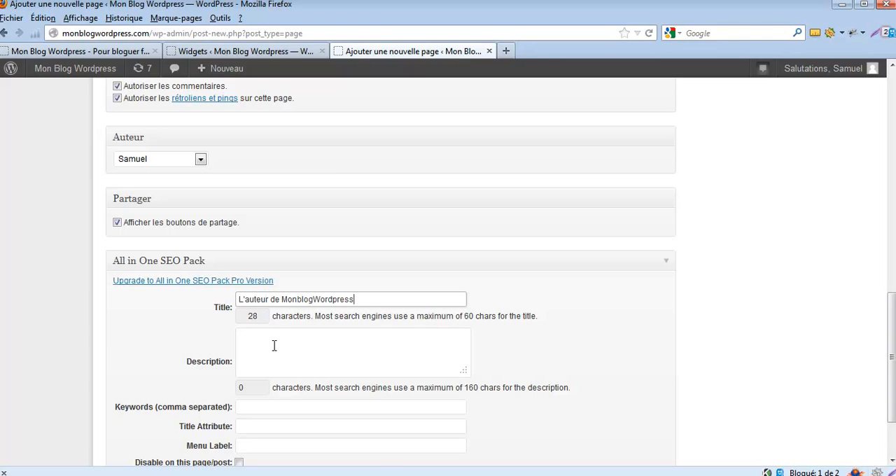
# Set the SEO description to "Voici une courte présentation de l'auteur de Mon Blog Wordpress" and the keywords to the author's full name and wordpress.
pyautogui.click(294, 347)
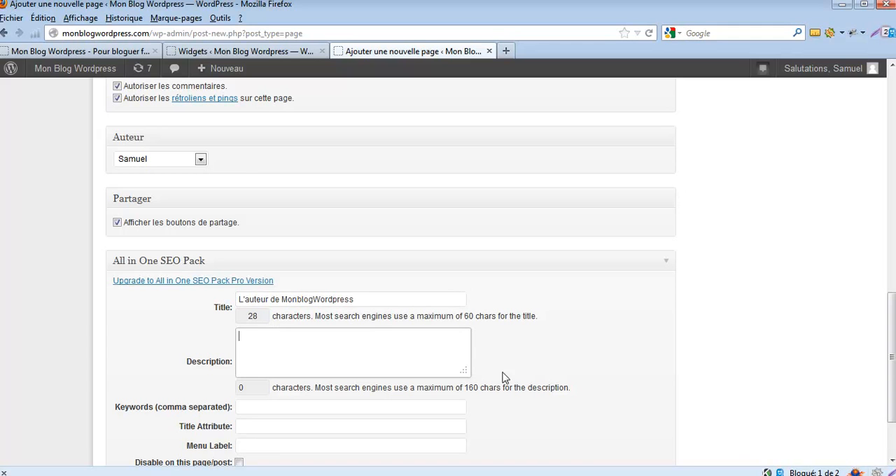
pyautogui.write("Voici une courte présentation de l'auterud")
pyautogui.press('BackSpace')
pyautogui.write('ur')
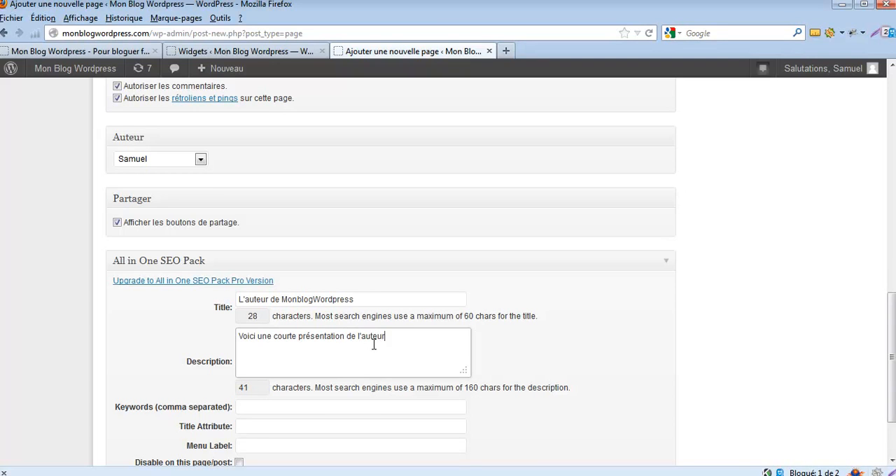
pyautogui.write(' de Mon Blog Worpd')
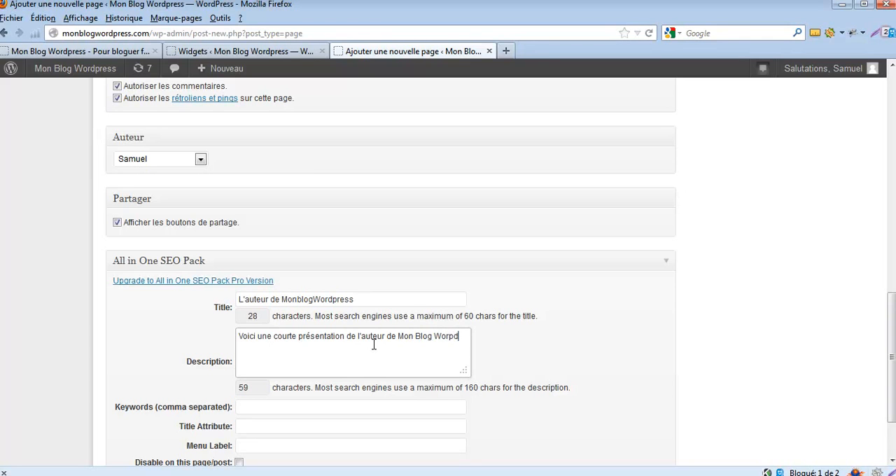
pyautogui.press('BackSpace')
pyautogui.write('drpress')
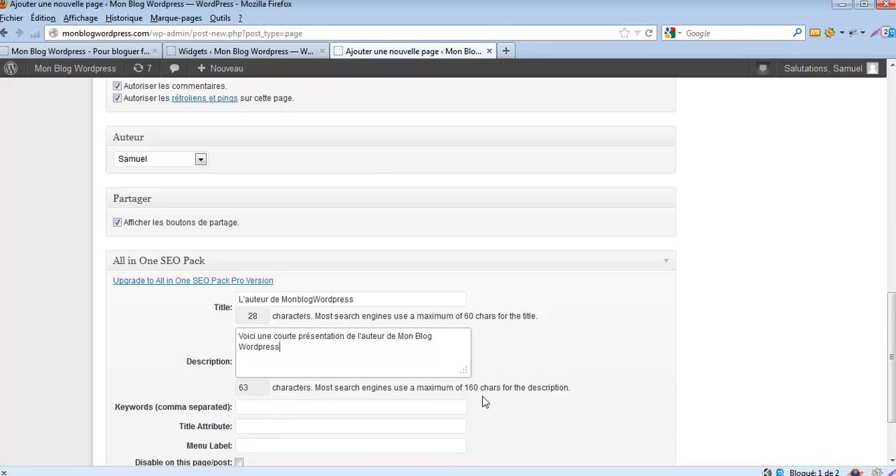
pyautogui.click(423, 409)
pyautogui.write('Samue Chapin, wordpress,')
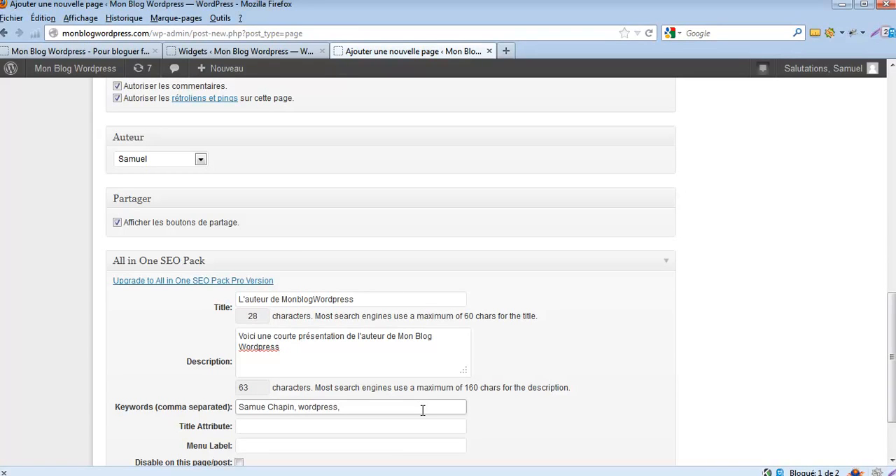
# Publish the "Widget - Ma photo" page.
pyautogui.moveTo(890, 329); pyautogui.dragTo(889, 124)
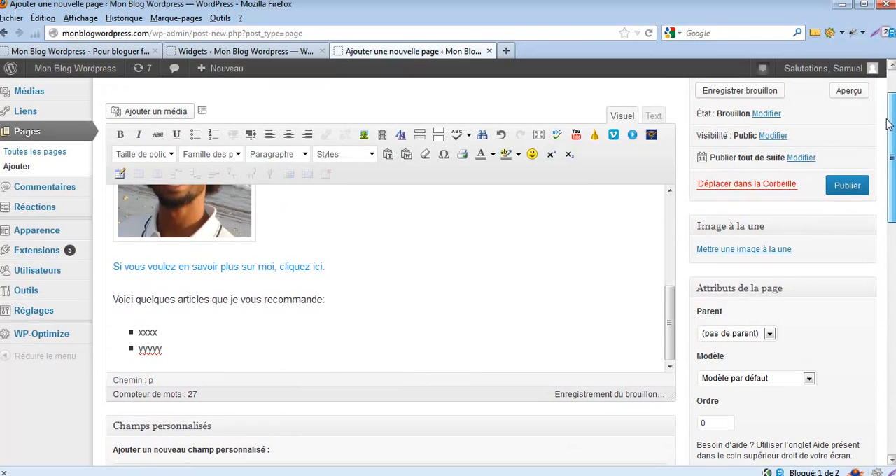
pyautogui.click(847, 186)
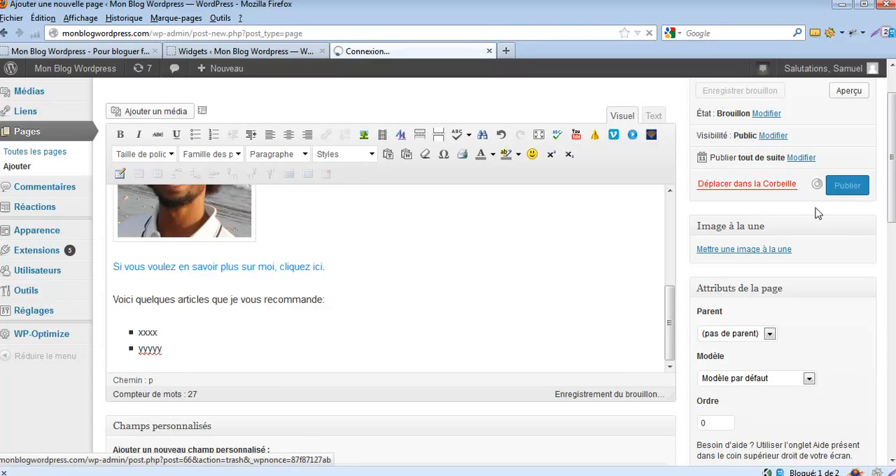
pyautogui.moveTo(891, 202); pyautogui.dragTo(892, 151)
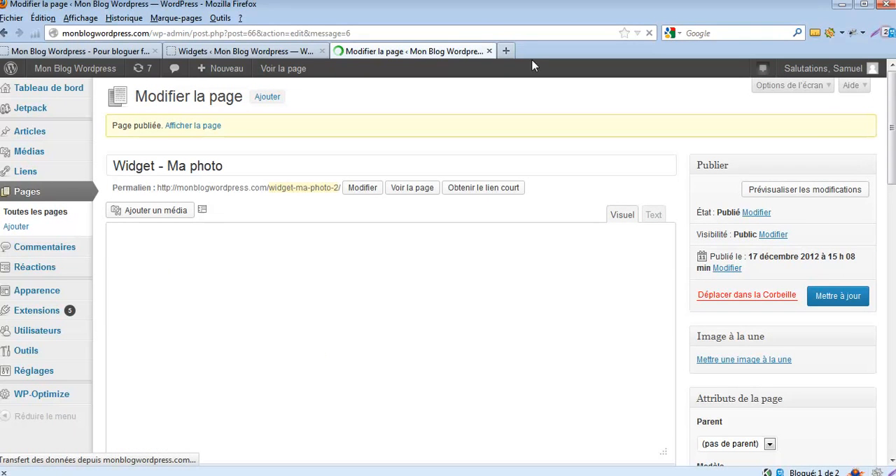
# Return to the already open Widgets admin page and reload it so the page list is up to date.
pyautogui.click(278, 52)
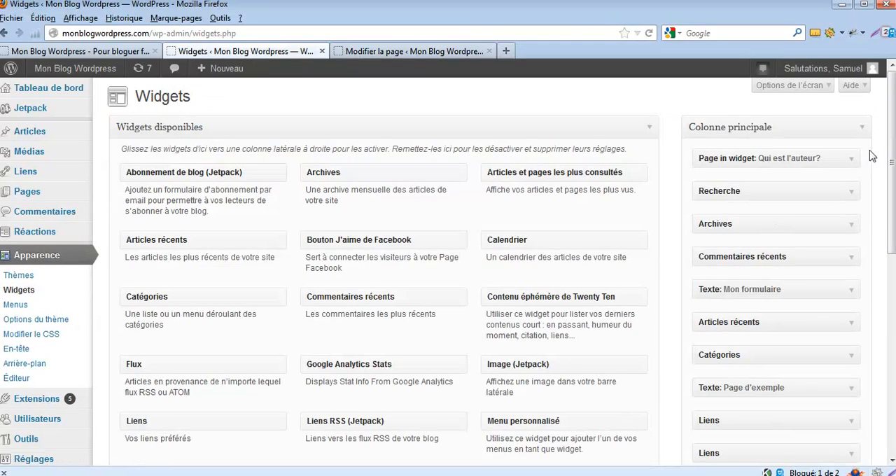
pyautogui.moveTo(886, 161); pyautogui.dragTo(891, 253)
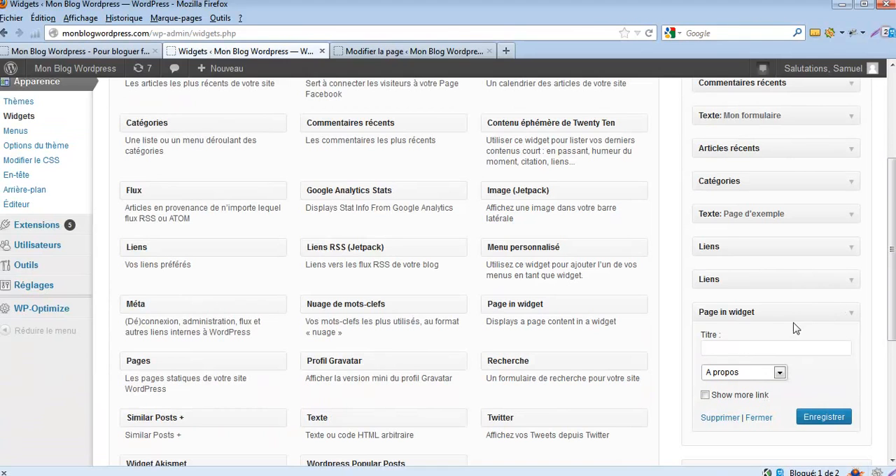
pyautogui.press('F5')
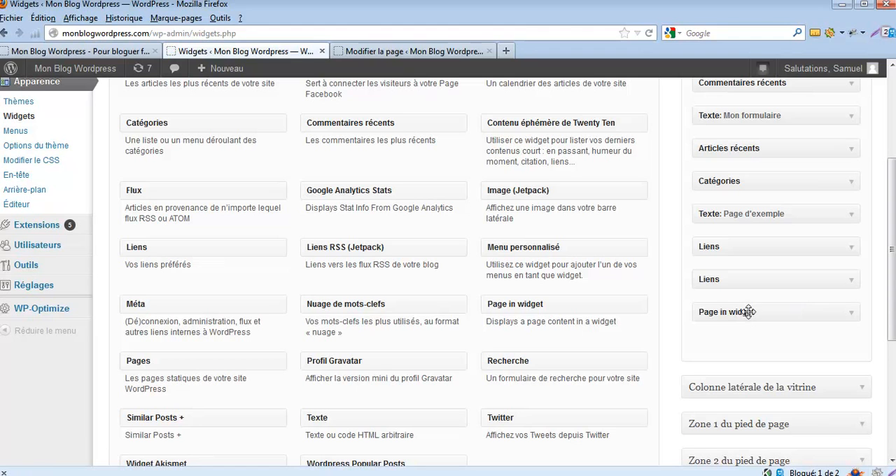
# Title the last Page in widget of the main column "Un mot sur l'auteur", assign it the page "Widget - Ma photo" and save it.
pyautogui.click(852, 318)
pyautogui.click(727, 348)
pyautogui.write("Un mot sur l'auteur")
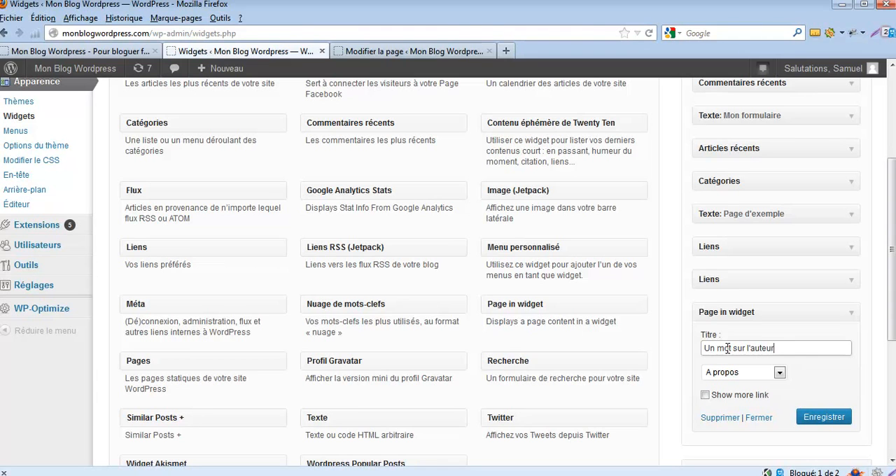
pyautogui.click(780, 374)
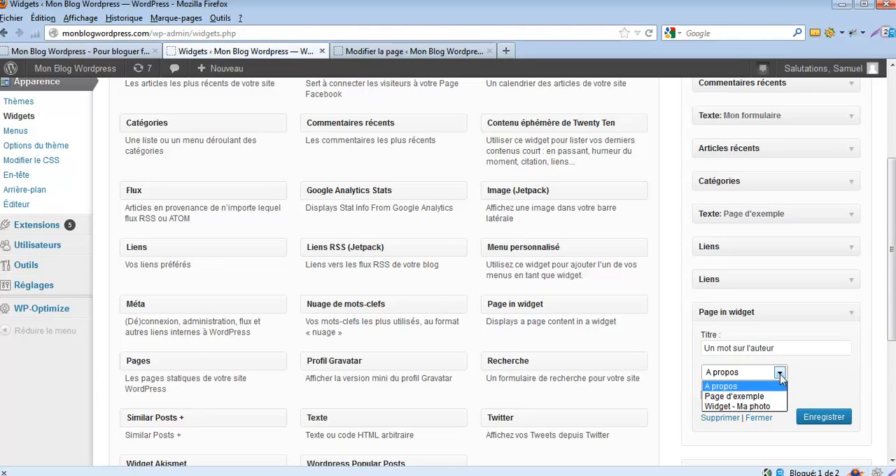
pyautogui.click(761, 406)
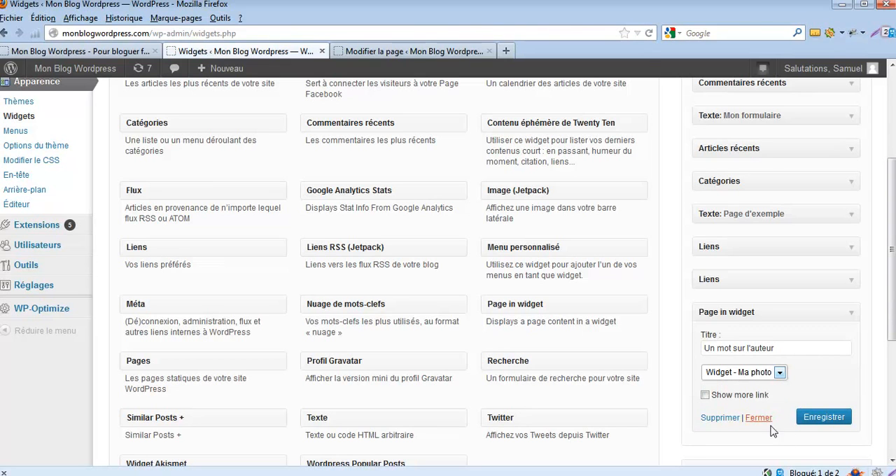
pyautogui.click(826, 418)
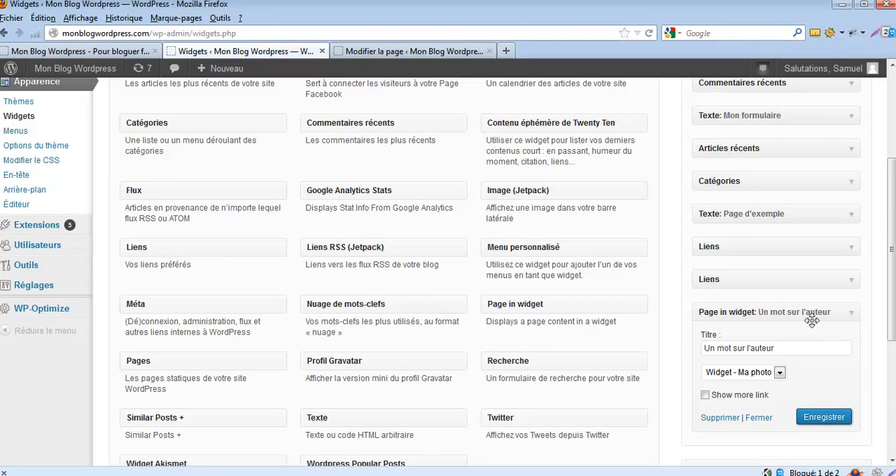
# Reload the already open blog home page and examine the "Un mot sur l'auteur" widget at the end of the sidebar.
pyautogui.scroll(-2, 812, 320)
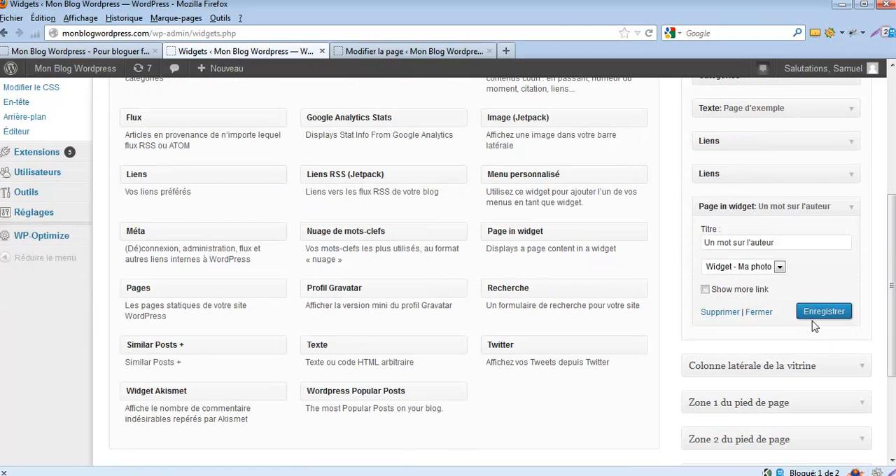
pyautogui.click(126, 53)
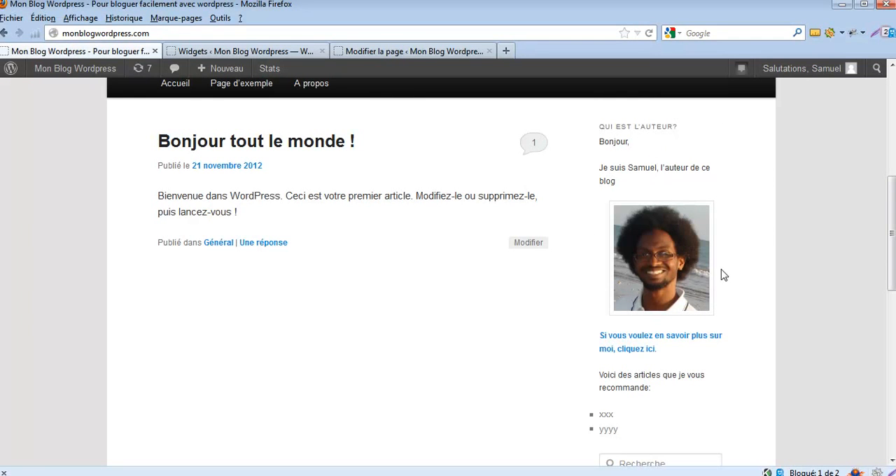
pyautogui.moveTo(890, 201); pyautogui.dragTo(890, 316)
pyautogui.press('F5')
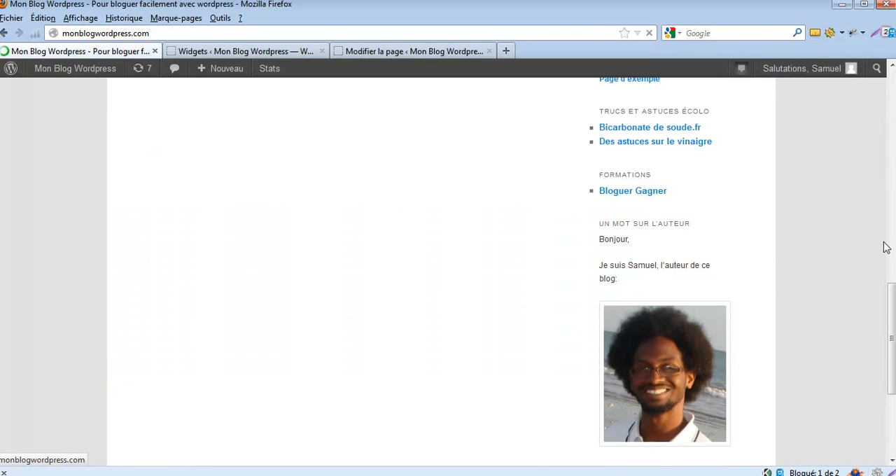
pyautogui.moveTo(891, 304); pyautogui.dragTo(891, 323)
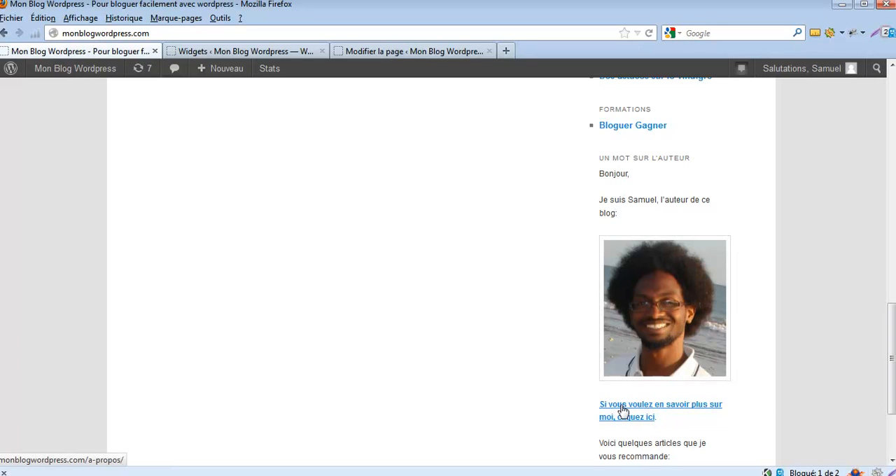
pyautogui.scroll(-3, 891, 364)
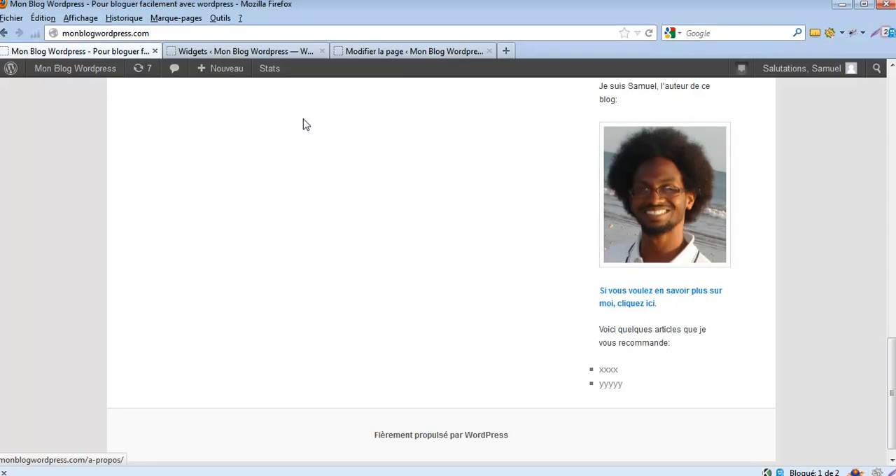
# Return to the open editor of the "Widget - Ma photo" page and shrink the author photo proportionally to fit the sidebar.
pyautogui.click(378, 52)
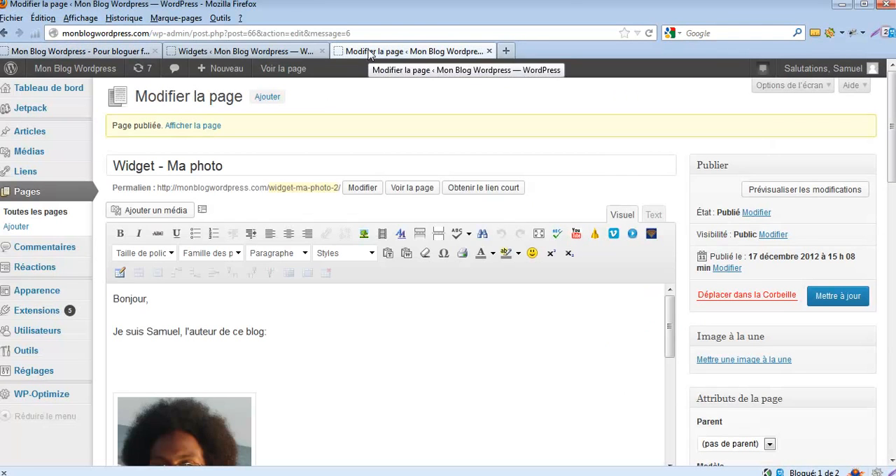
pyautogui.click(194, 419)
pyautogui.moveTo(255, 393); pyautogui.dragTo(180, 473)
pyautogui.scroll(-3, 306, 292)
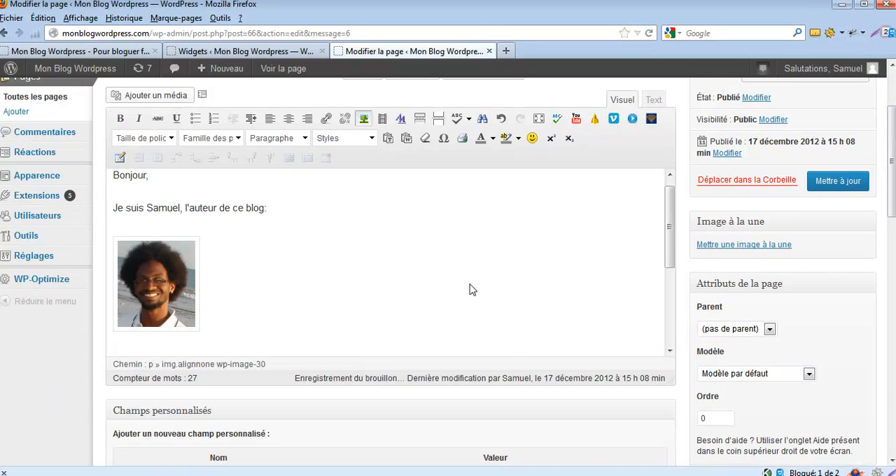
# Centre the author photo in the page content and update the page.
pyautogui.moveTo(670, 225)
pyautogui.mouseDown()
pyautogui.moveTo(669, 258)
pyautogui.moveTo(668, 231)
pyautogui.mouseUp()
pyautogui.click(170, 283)
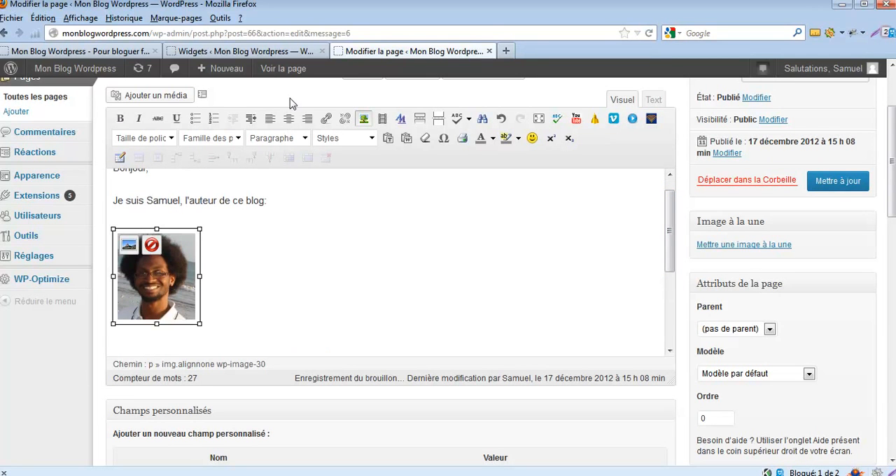
pyautogui.click(289, 121)
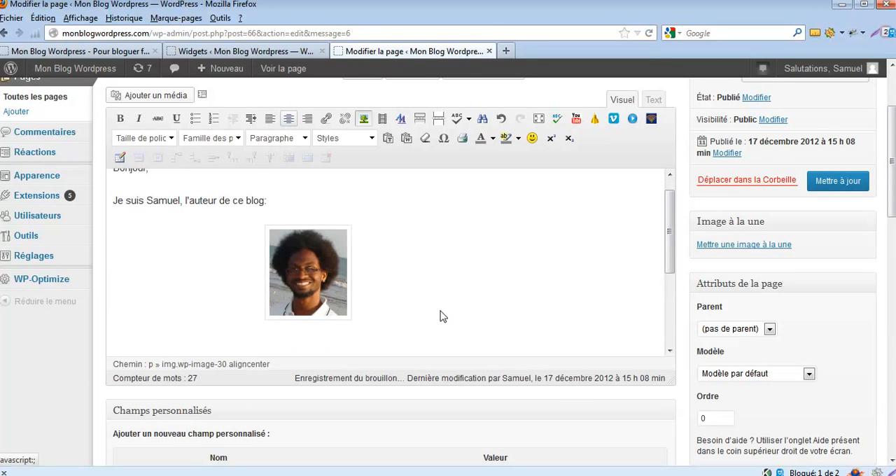
pyautogui.click(831, 182)
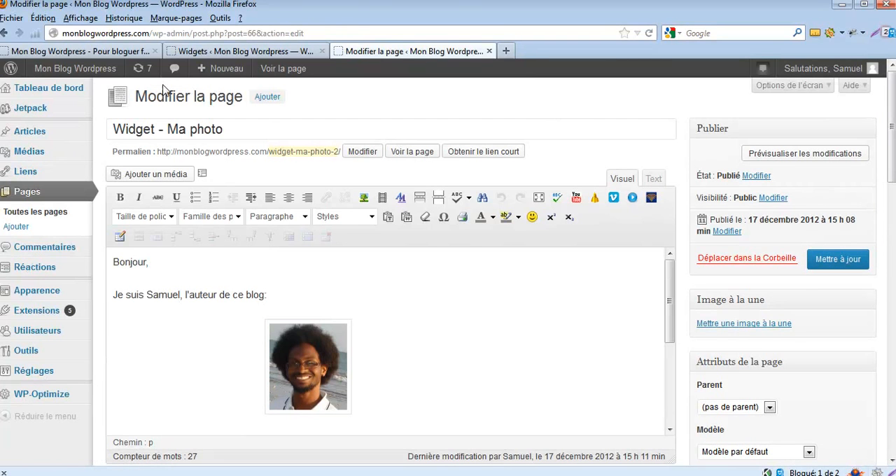
# Go back to the blog home page, reload it and check the author photo's size and alignment in the sidebar widget.
pyautogui.click(77, 51)
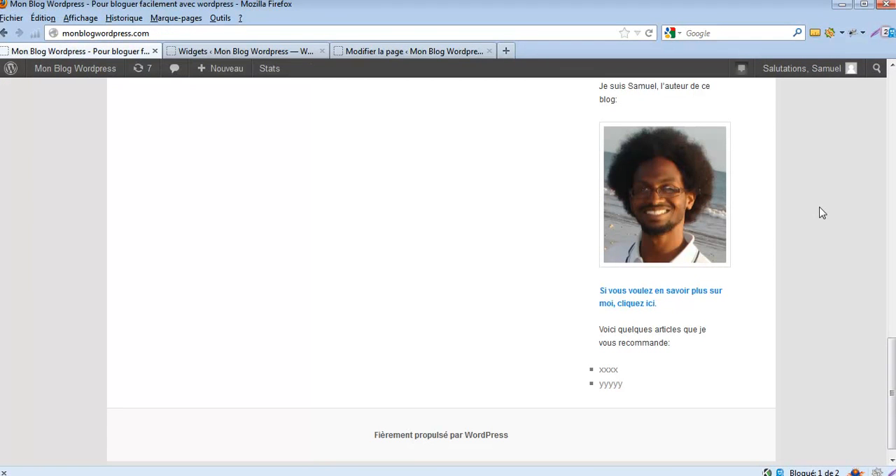
pyautogui.press('F5')
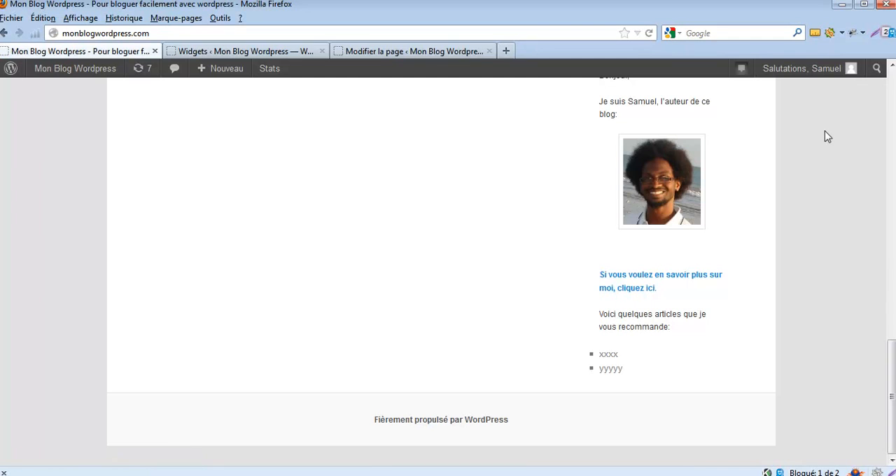
pyautogui.scroll(3, 889, 336)
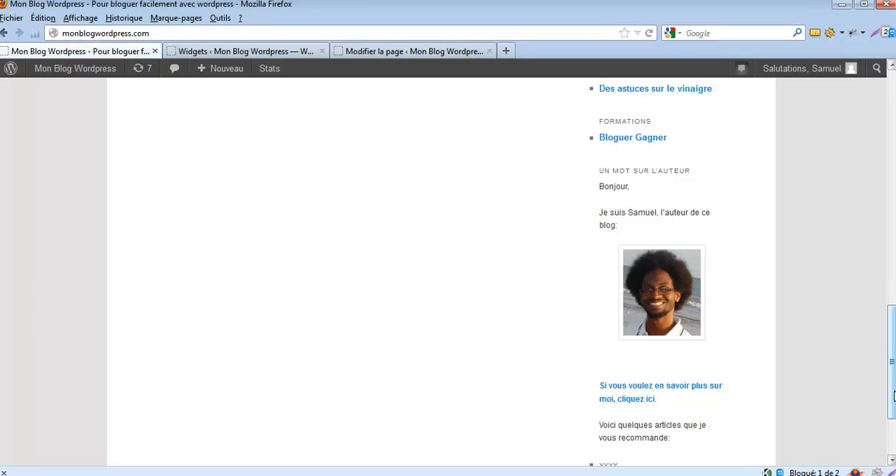
pyautogui.scroll(3, 890, 329)
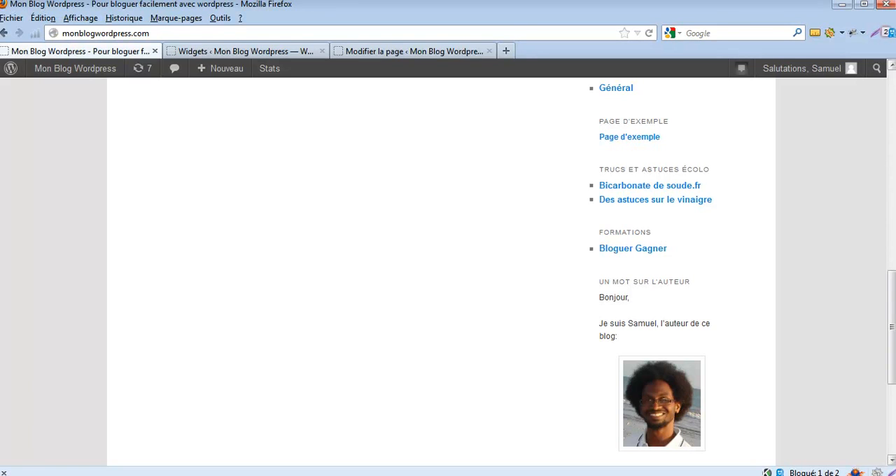
pyautogui.moveTo(893, 355); pyautogui.dragTo(893, 363)
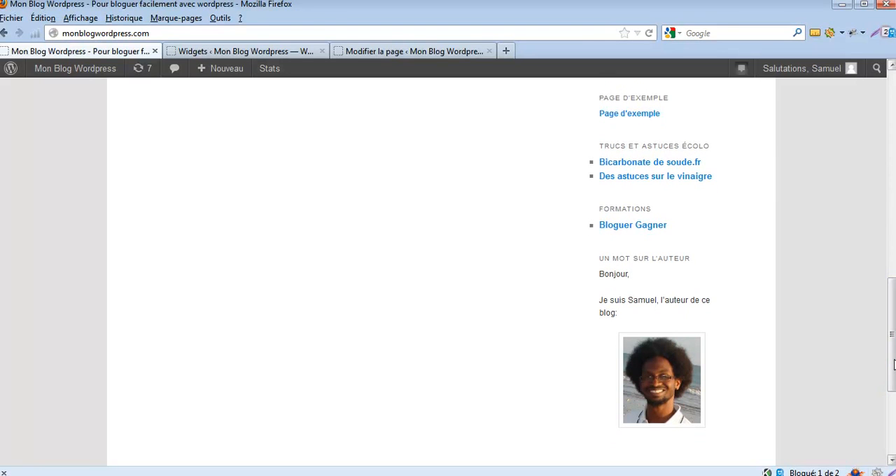